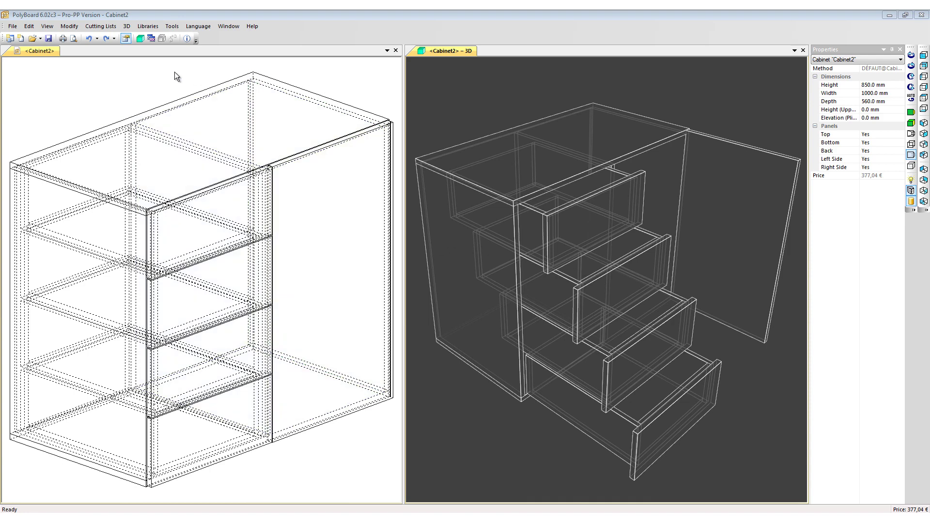
Step: Apply the qd//minifix//dowels manufacturing method to the whole cabinet
left_click(146, 27)
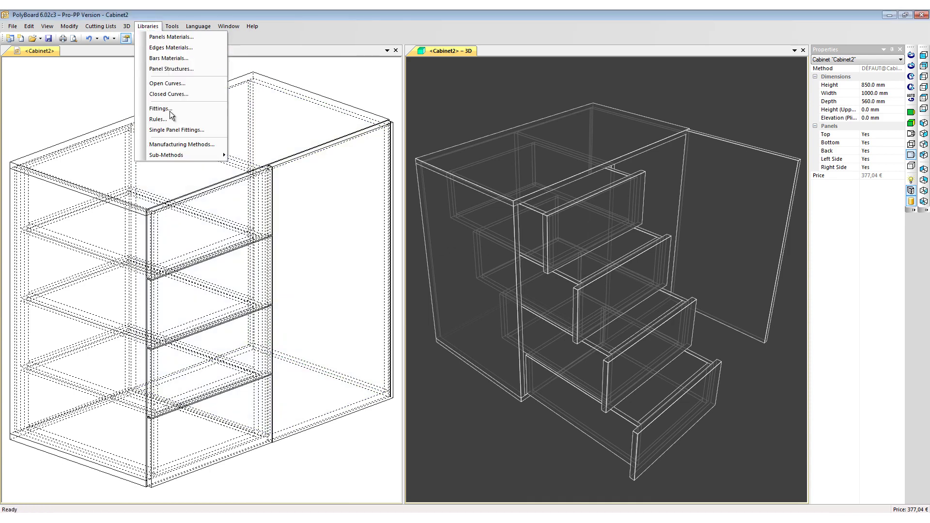
left_click(178, 142)
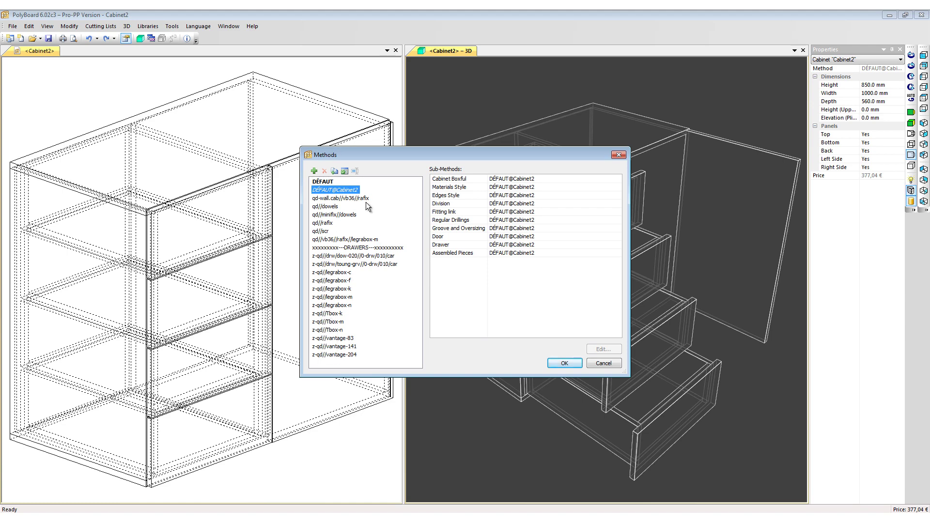
left_click(347, 215)
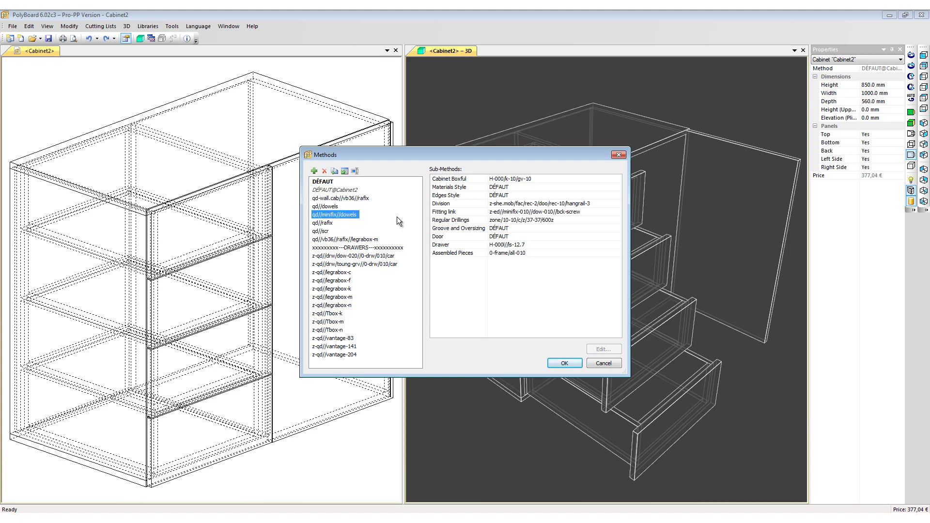
left_click(563, 363)
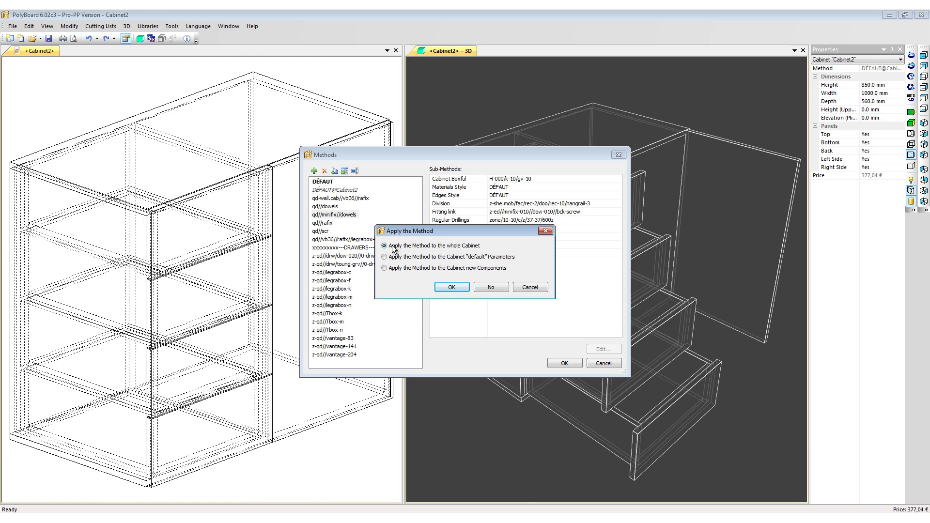
left_click(451, 287)
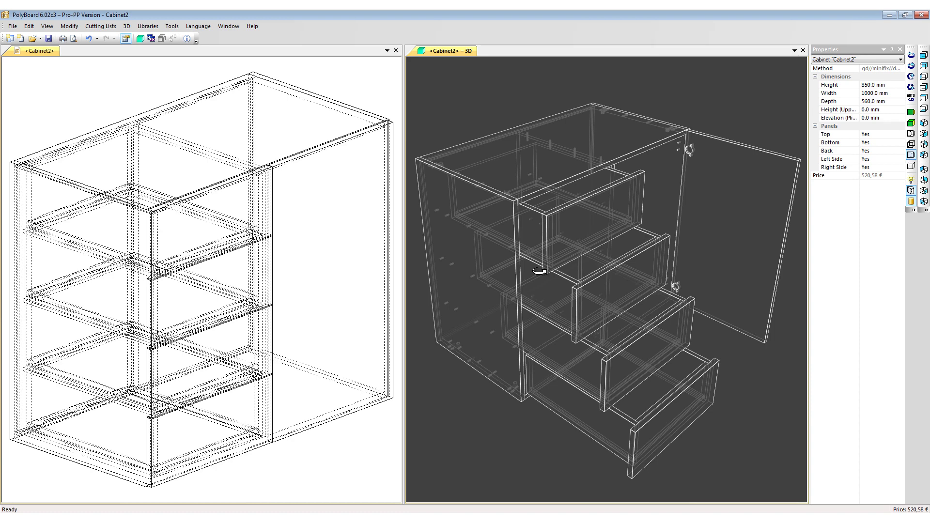
Step: Try applying the z-qd//legrabox-m manufacturing method to the whole cabinet and undo it
left_click(148, 26)
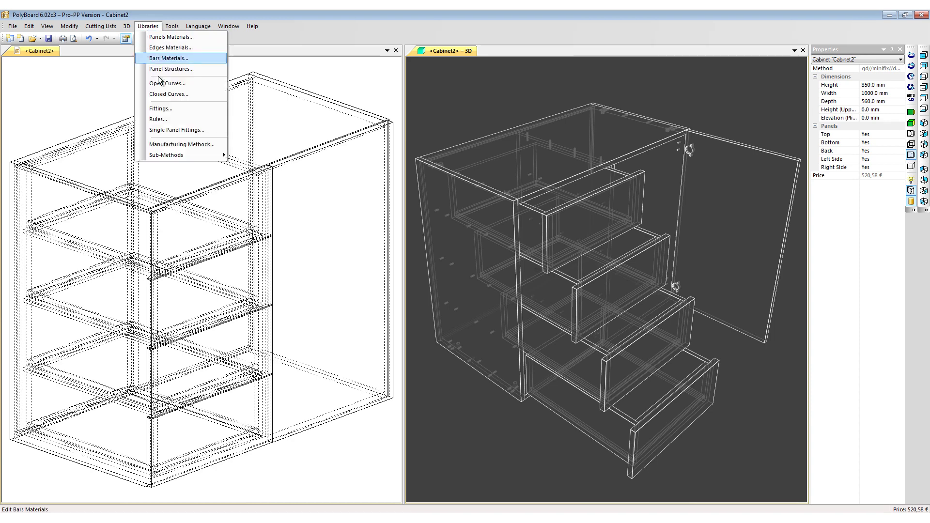
left_click(172, 142)
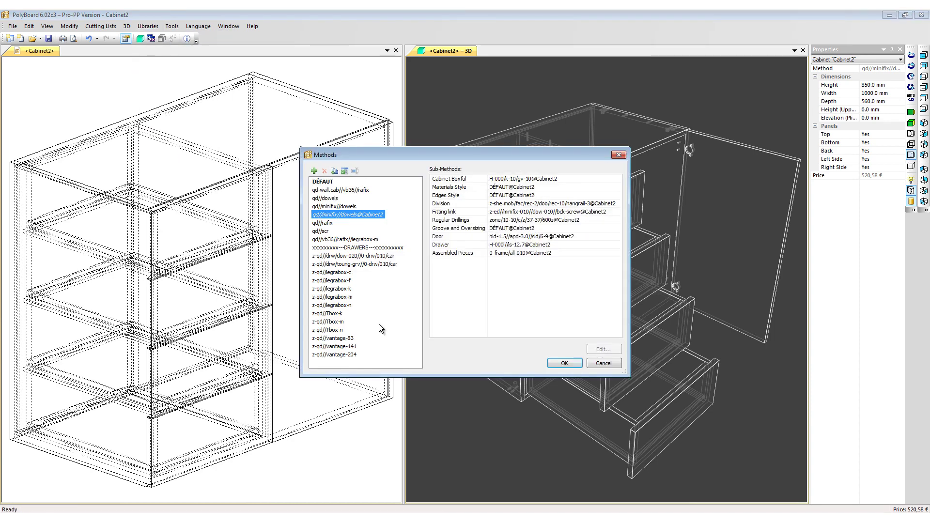
left_click(341, 297)
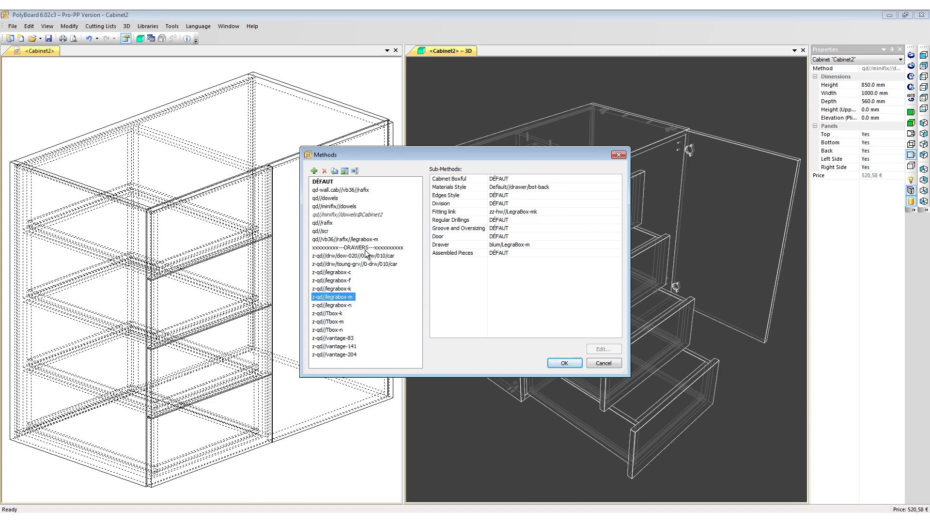
key("Return")
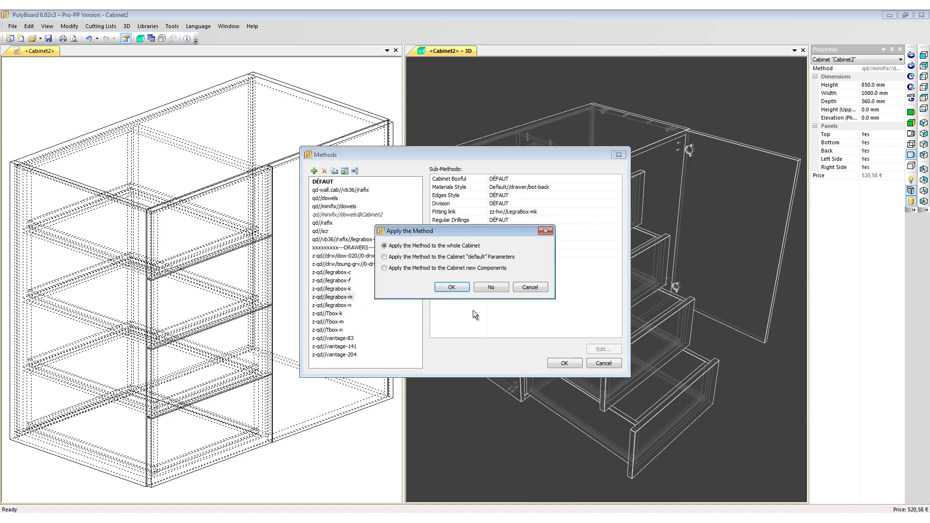
left_click(451, 288)
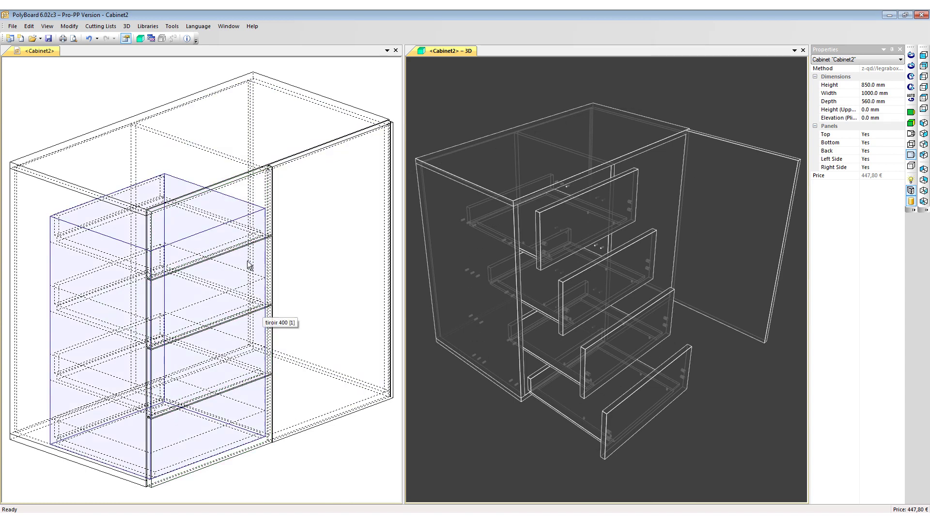
left_click(90, 39)
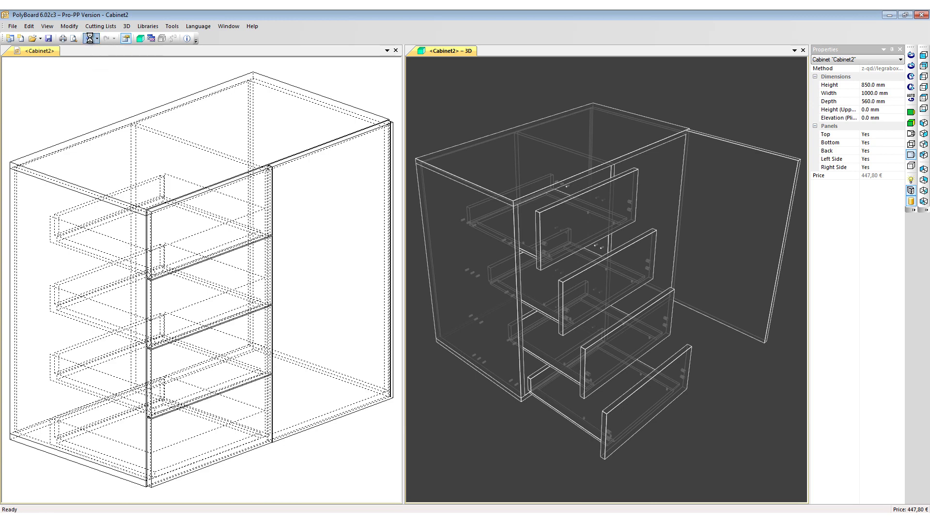
Step: Delete the cabinet's existing drawer set and apply the z-qd//legrabox-m manufacturing method to new components only
right_click(266, 177)
left_click(284, 185)
left_click(148, 26)
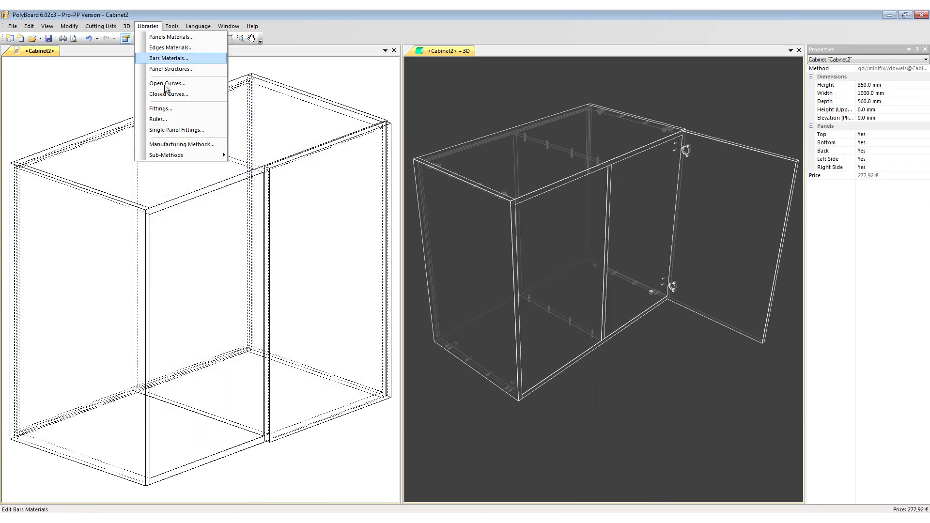
left_click(167, 144)
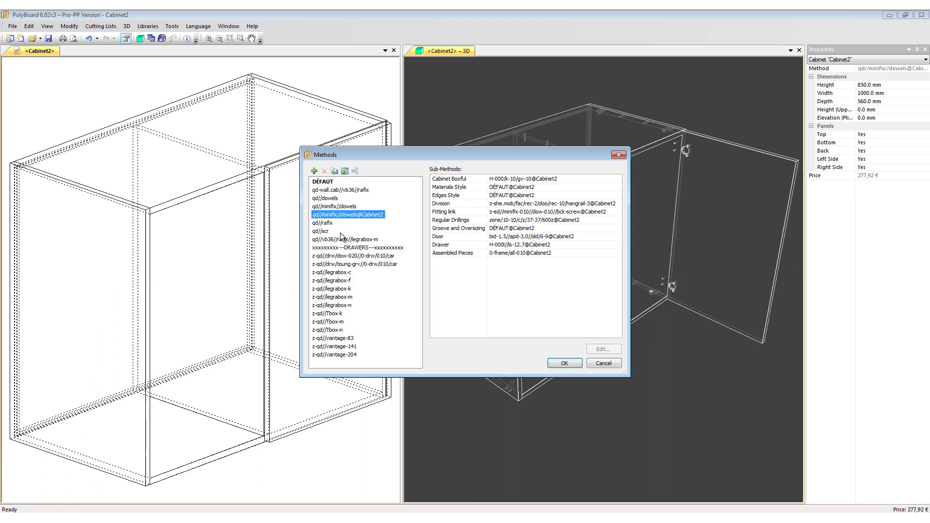
left_click(339, 297)
left_click(551, 367)
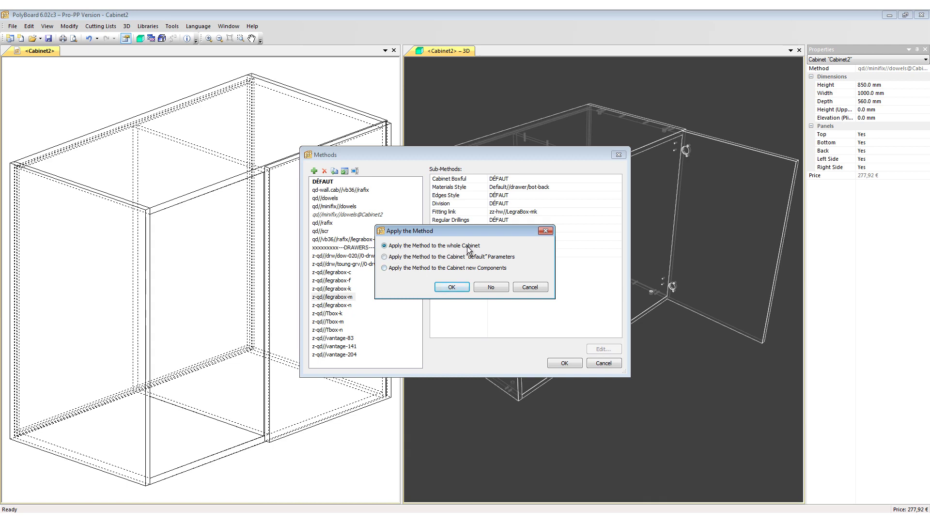
left_click(383, 268)
left_click(451, 287)
Step: Add four tiroir 400 drawers in Applied Global mode to the cabinet's empty left compartment
left_click(214, 249)
right_click(213, 248)
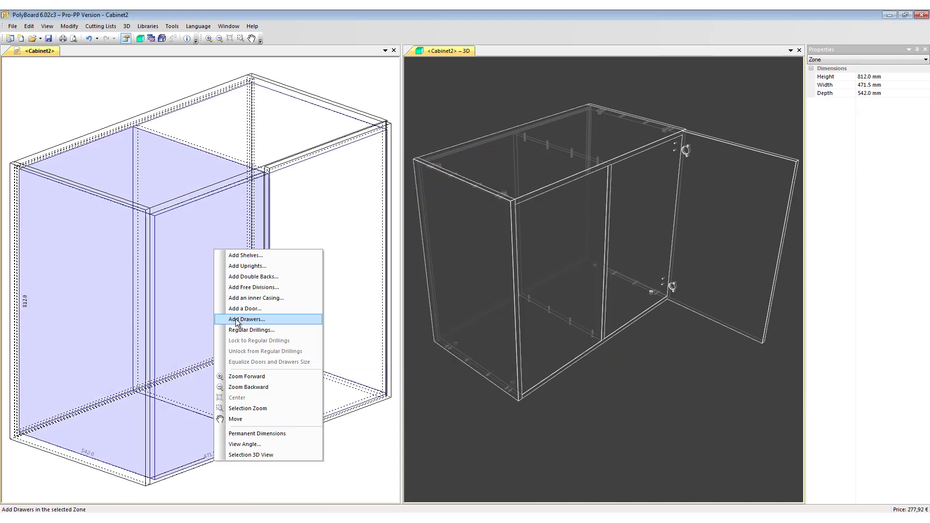
left_click(235, 319)
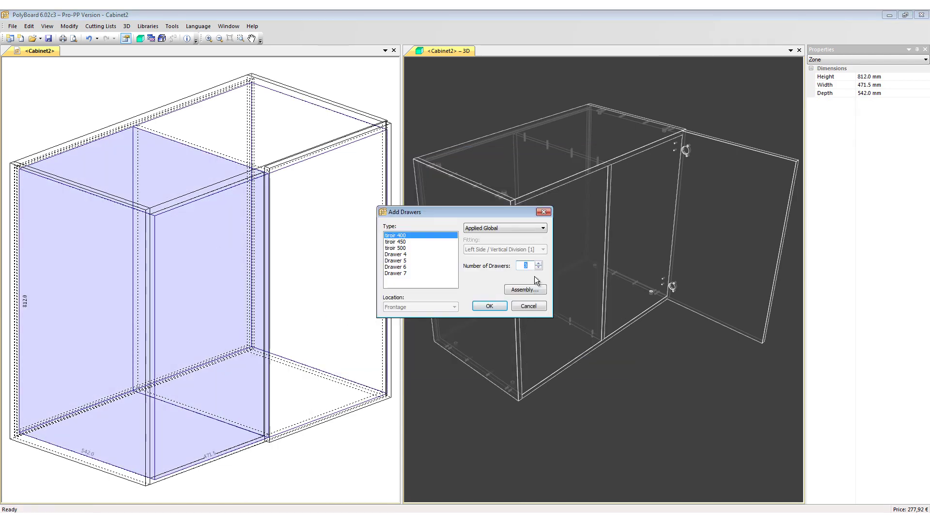
left_click(538, 263)
key("Return")
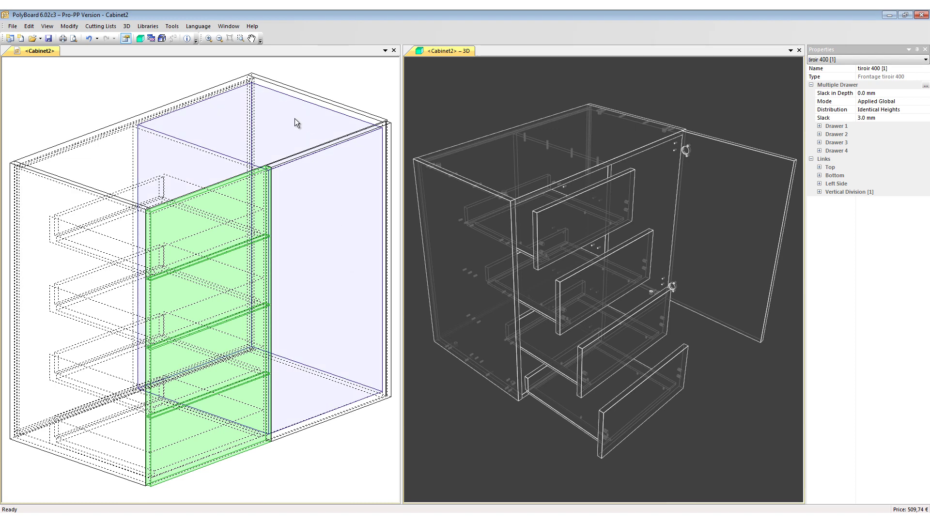
Step: Try a mobile shelf in the compartment behind the door and remove it again
left_click(295, 118)
right_click(294, 118)
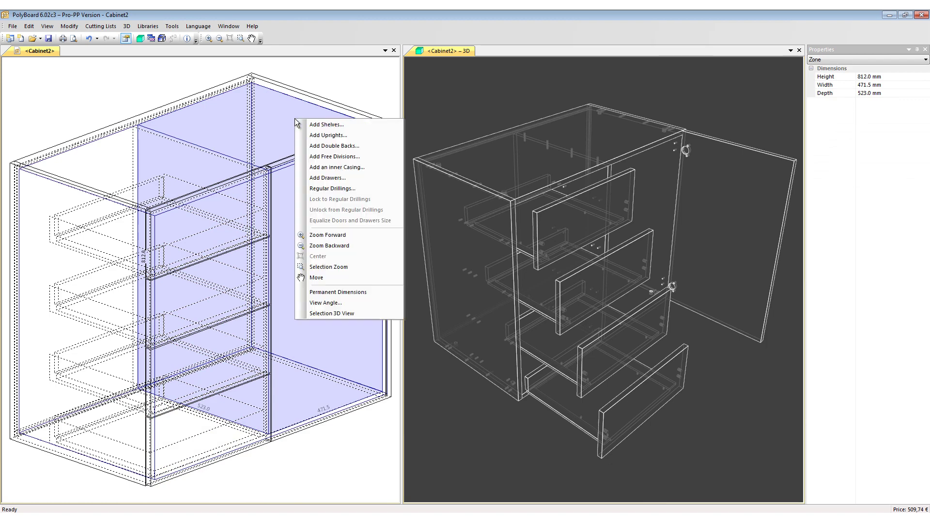
left_click(316, 123)
left_click(387, 265)
key("Return")
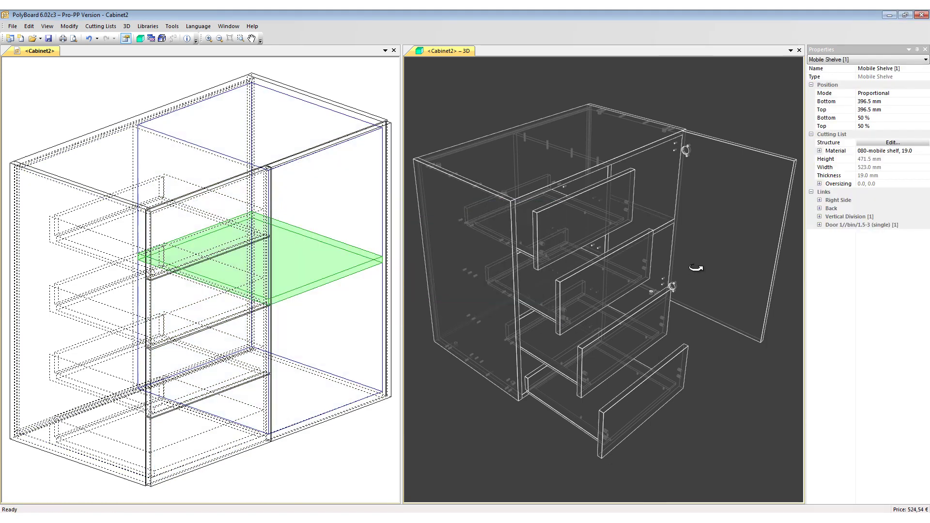
scroll(652, 275, "up", 5)
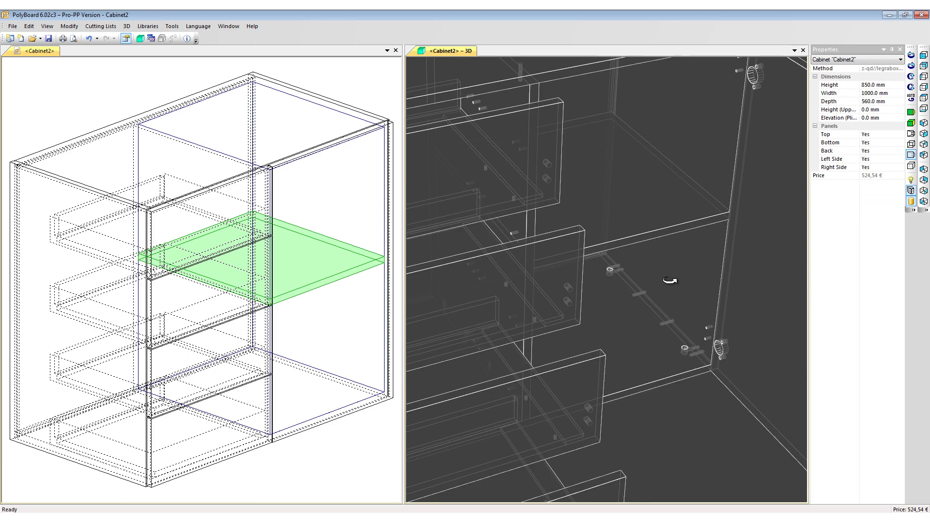
left_click_drag(676, 247, 668, 223)
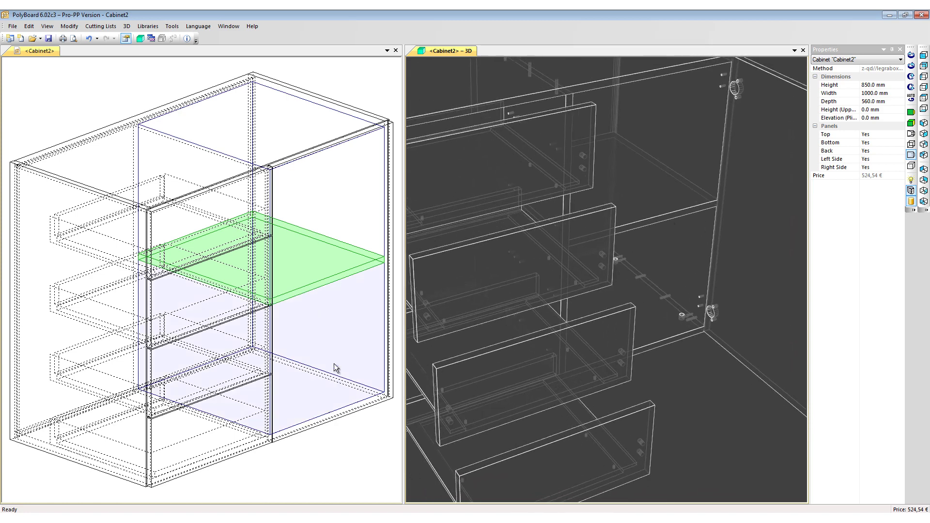
left_click(357, 277)
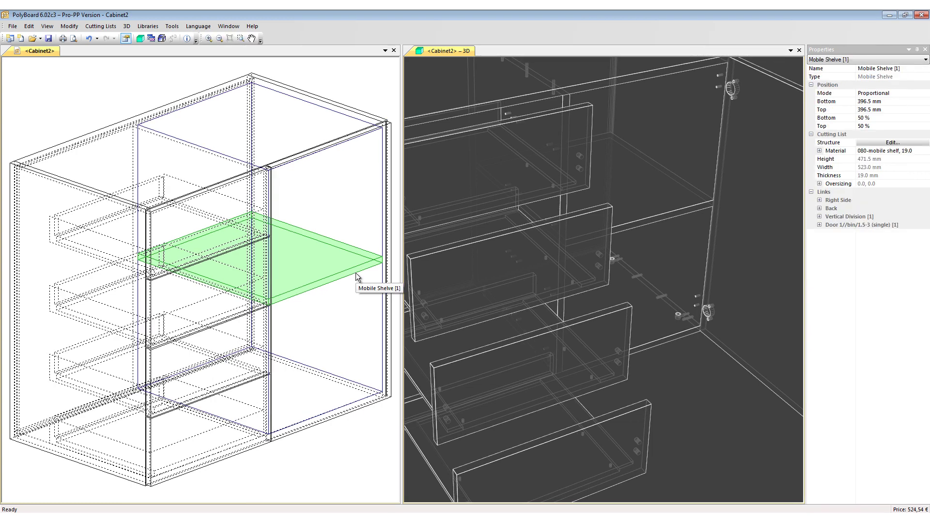
right_click(357, 277)
Step: Apply the qd//minifix//dowels manufacturing method to the cabinet's new components only
left_click(147, 26)
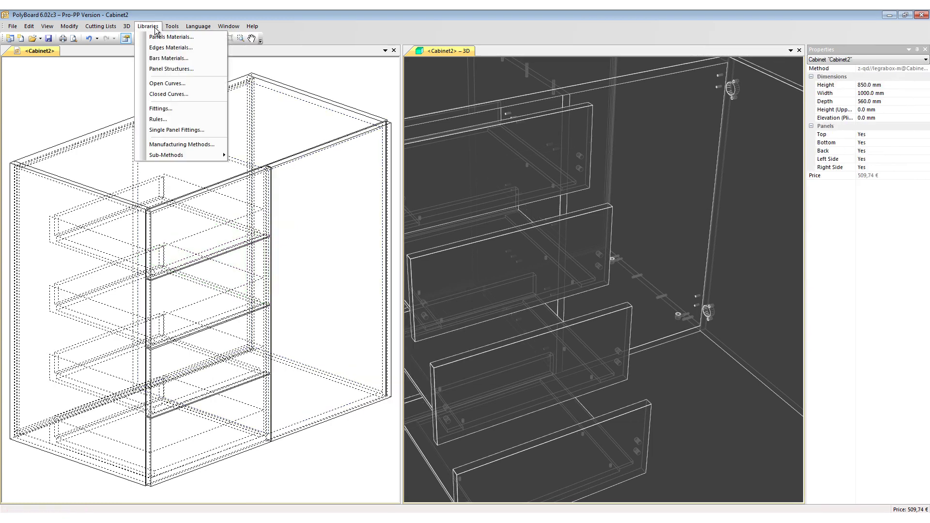
left_click(182, 145)
left_click(338, 207)
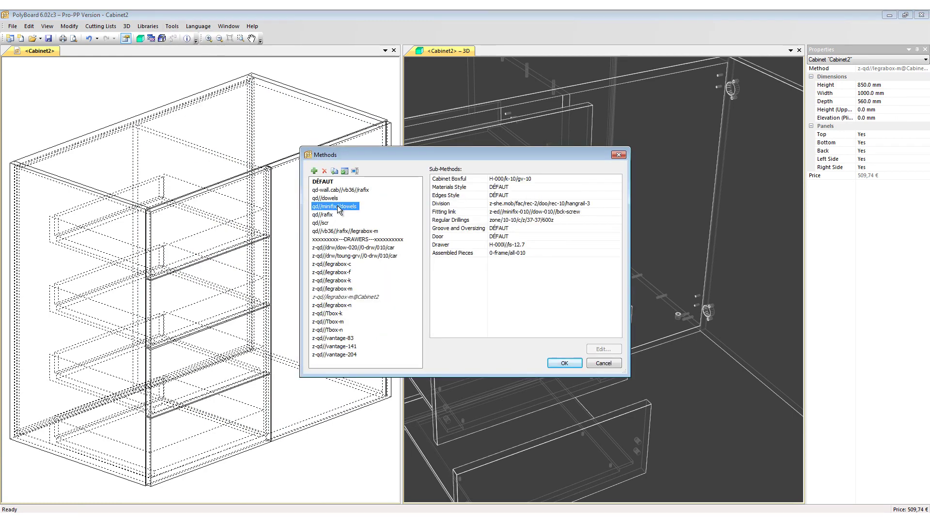
left_click(559, 364)
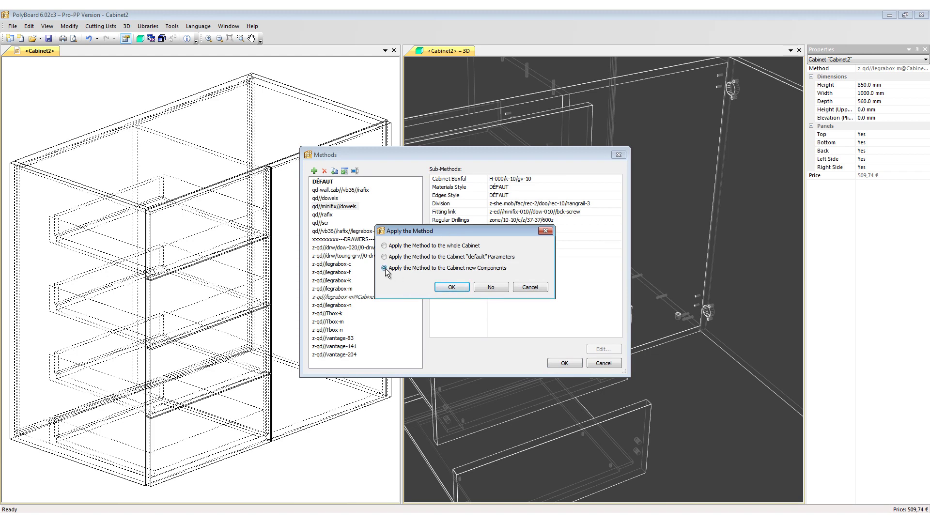
left_click(451, 287)
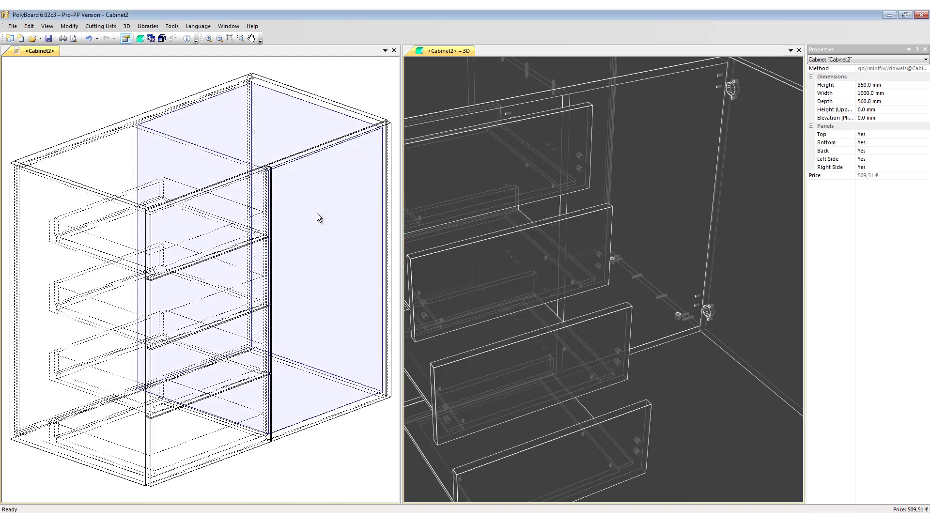
Step: Add one mobile shelf at 50 % height to the compartment behind the door and inspect its drillings in 3D
right_click(317, 213)
left_click(346, 161)
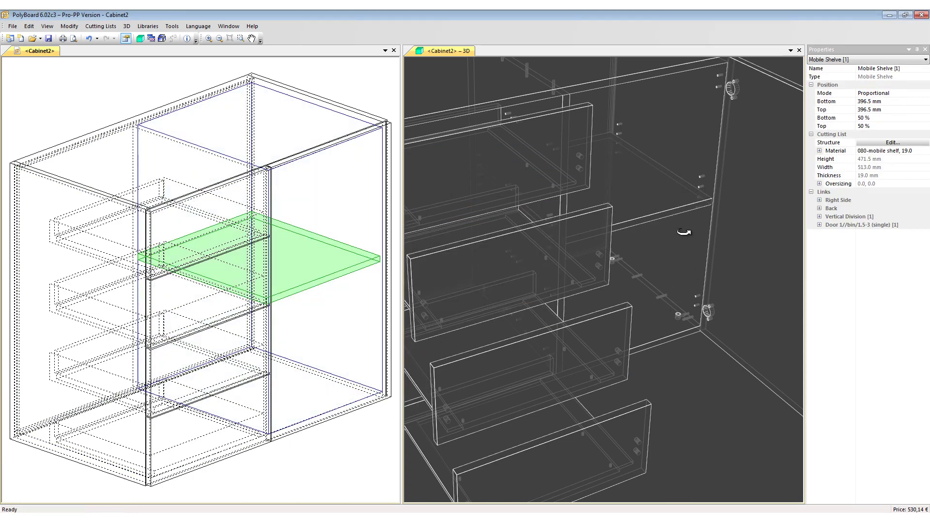
left_click_drag(683, 232, 632, 254)
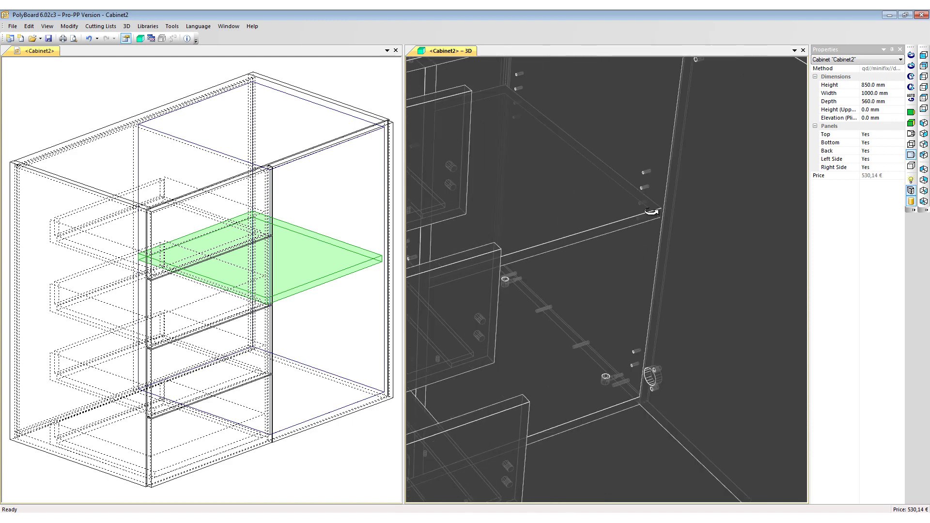
Step: Show the 3D cabinet in Solid-Perspective Rendering and view it with its open drawers and door
scroll(652, 212, "down", 10)
left_click_drag(612, 247, 755, 160)
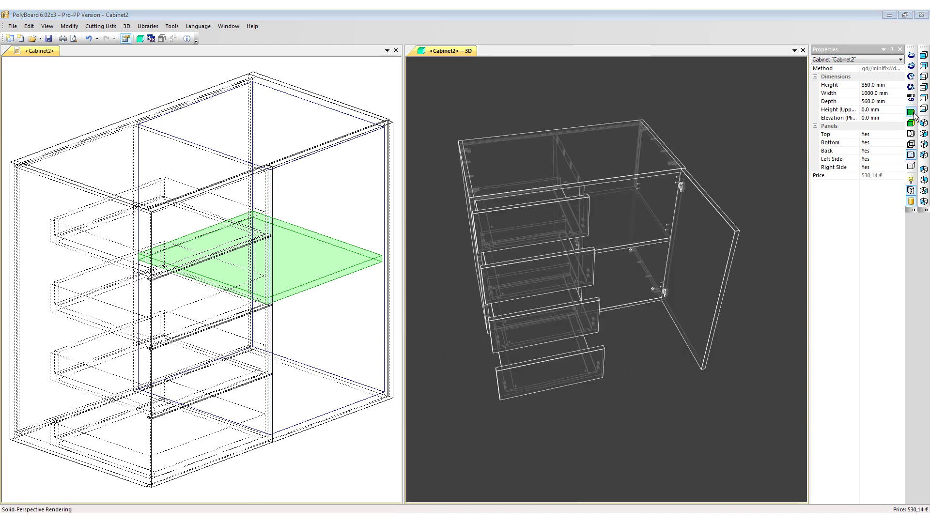
left_click(911, 112)
left_click_drag(551, 206, 565, 198)
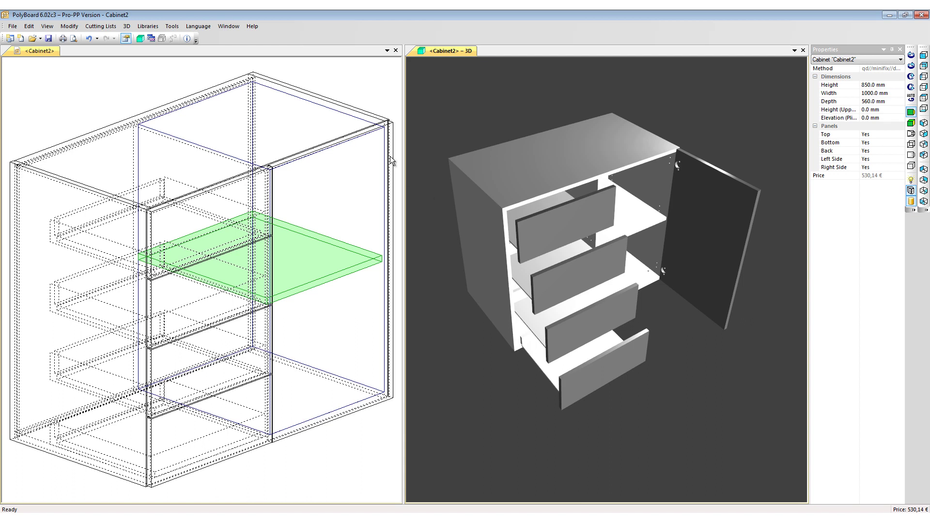
left_click_drag(644, 184, 610, 182)
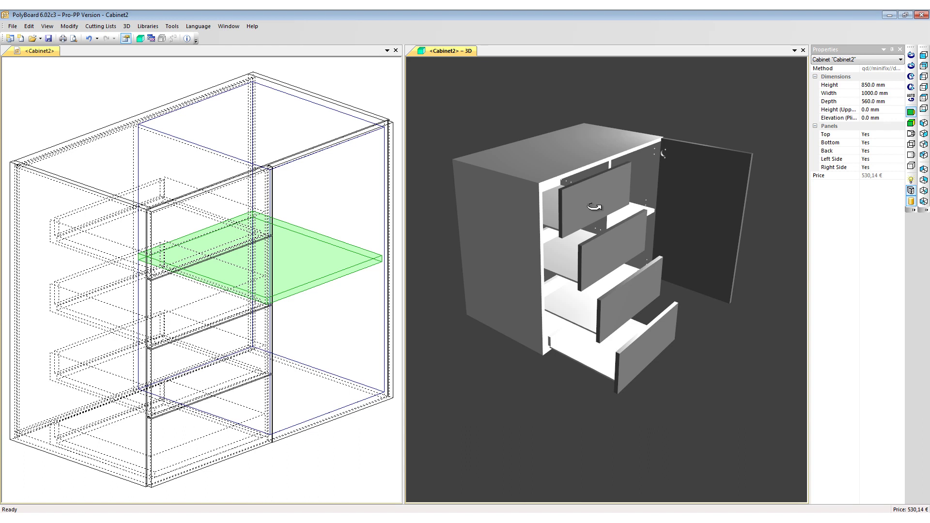
middle_click_drag(594, 205, 581, 259)
scroll(580, 261, "up", 2)
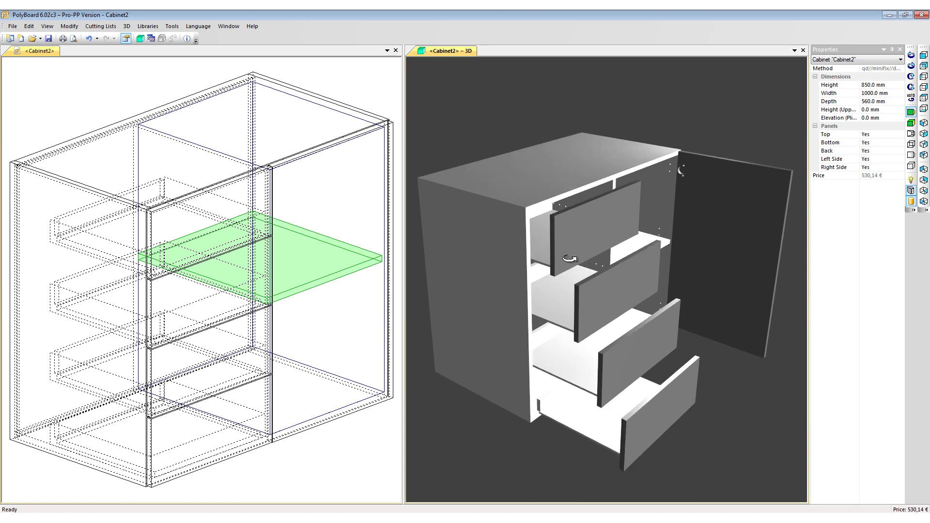
Step: Apply the egger/car-0109/int-0160/bac-0080/fac-0191 material style sub-method to the whole cabinet and inspect it in 3D
left_click(148, 26)
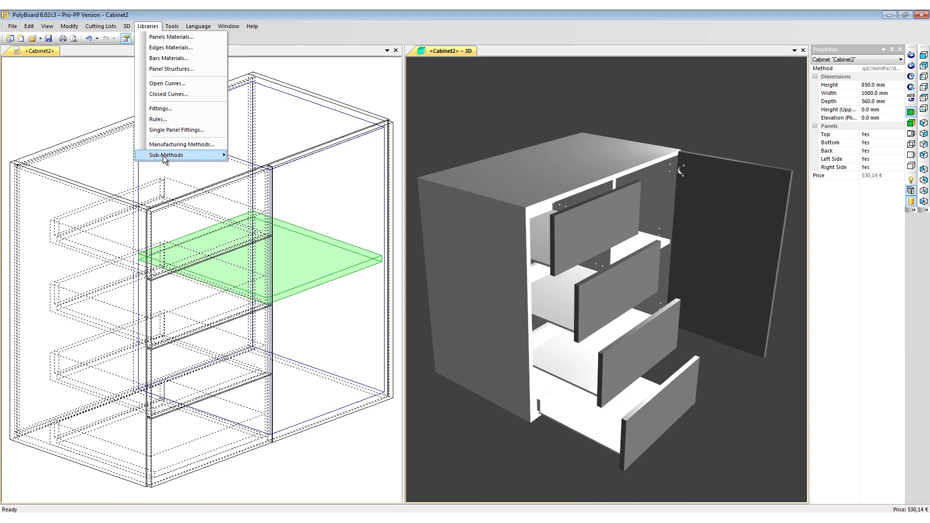
mouse_move(164, 157)
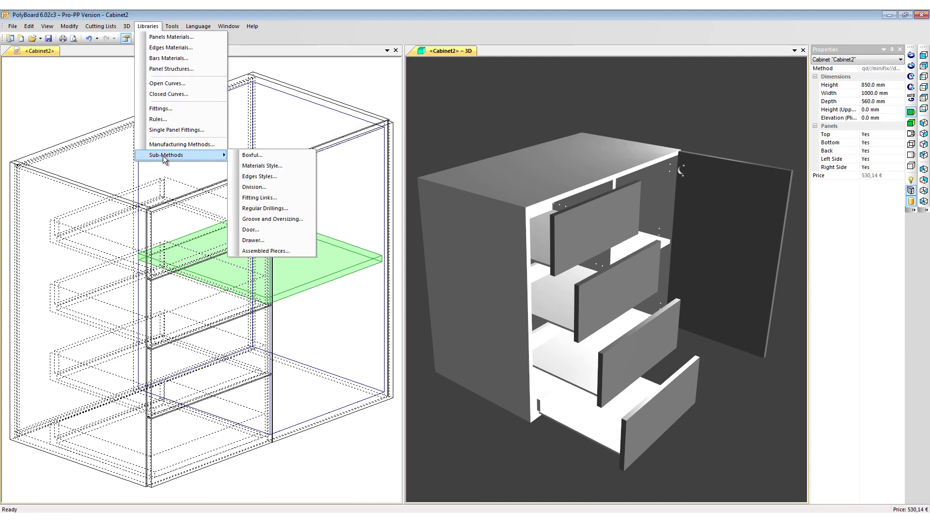
left_click(284, 166)
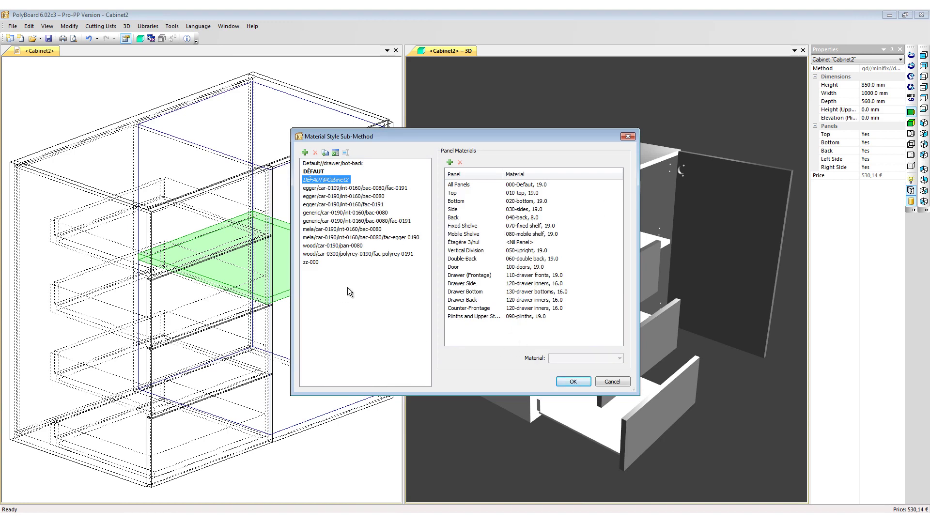
left_click(343, 188)
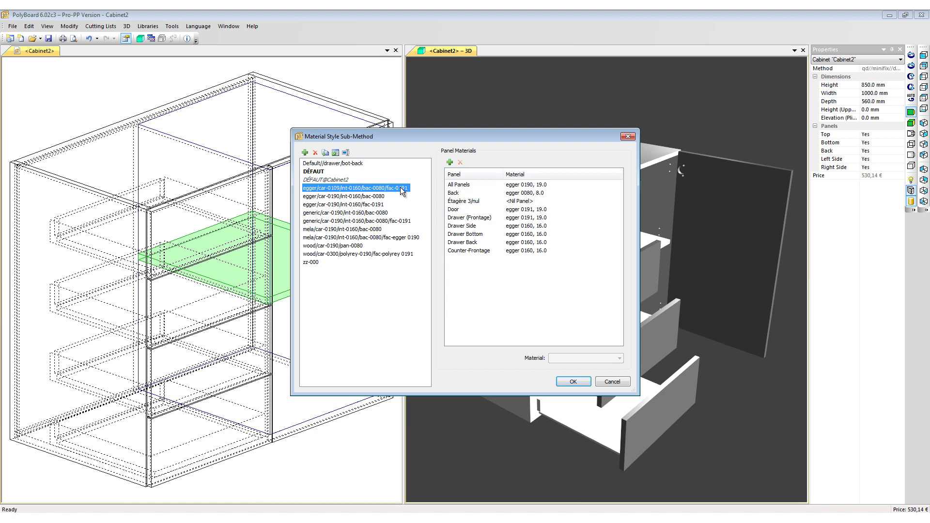
left_click(574, 382)
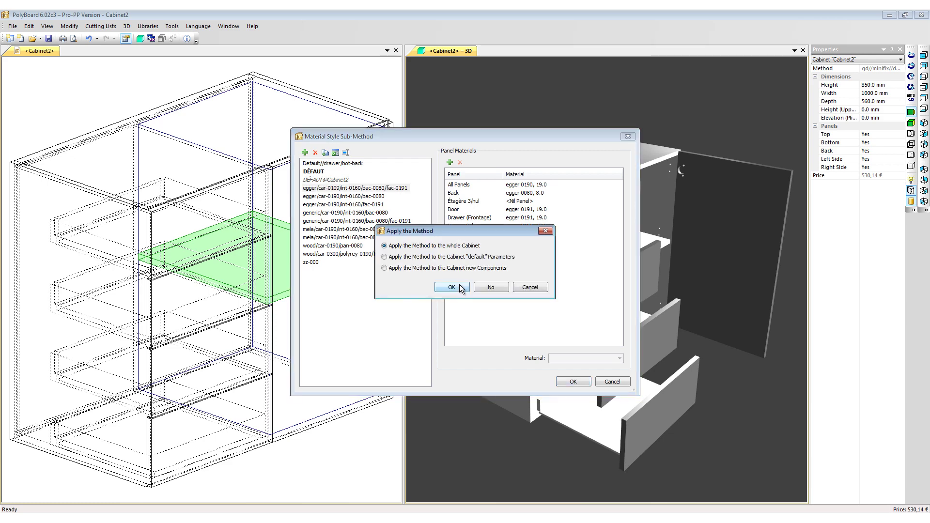
left_click(460, 288)
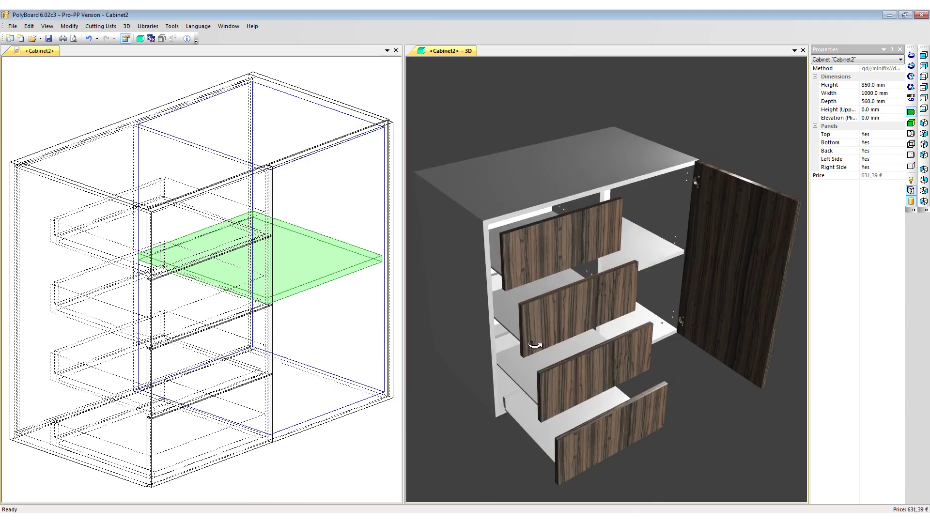
left_click_drag(542, 323, 530, 343)
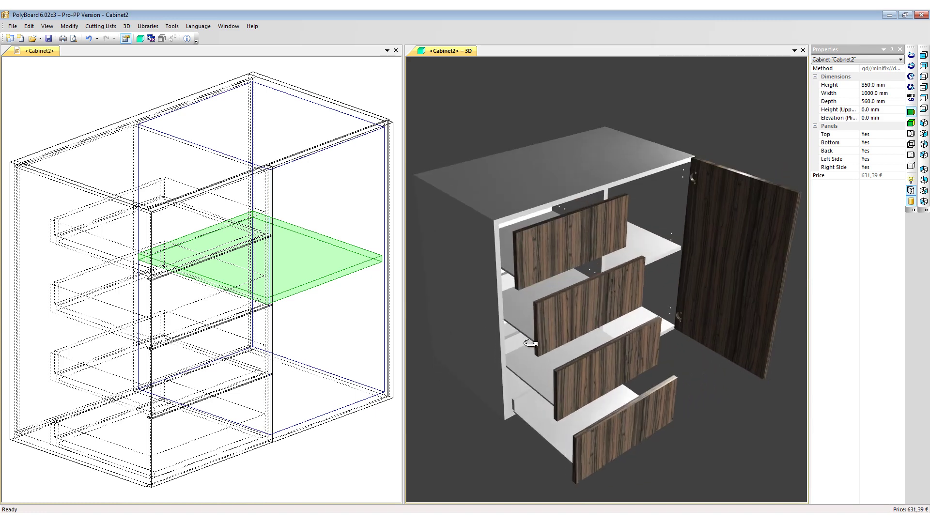
Step: Apply the 0-edging/all-010/fac-020 edges style sub-method to the whole cabinet and inspect its edges in 3D
left_click(145, 26)
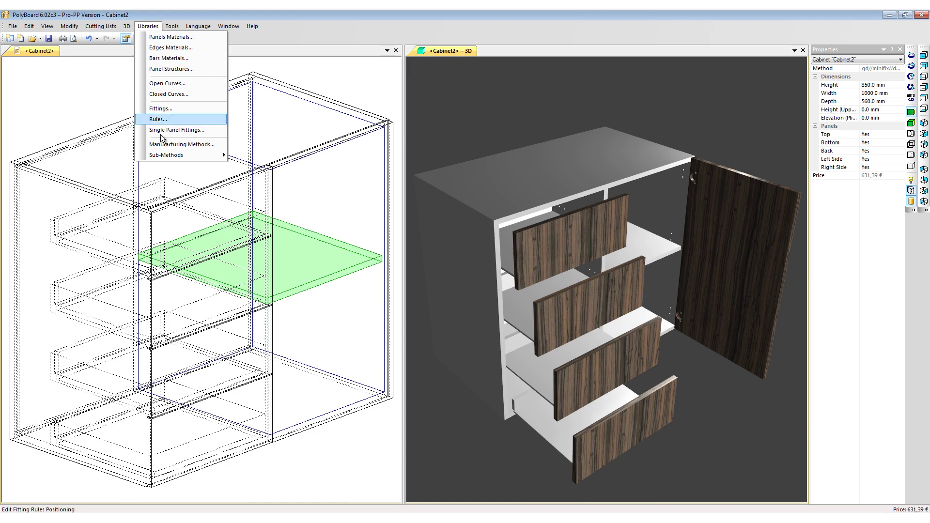
mouse_move(209, 155)
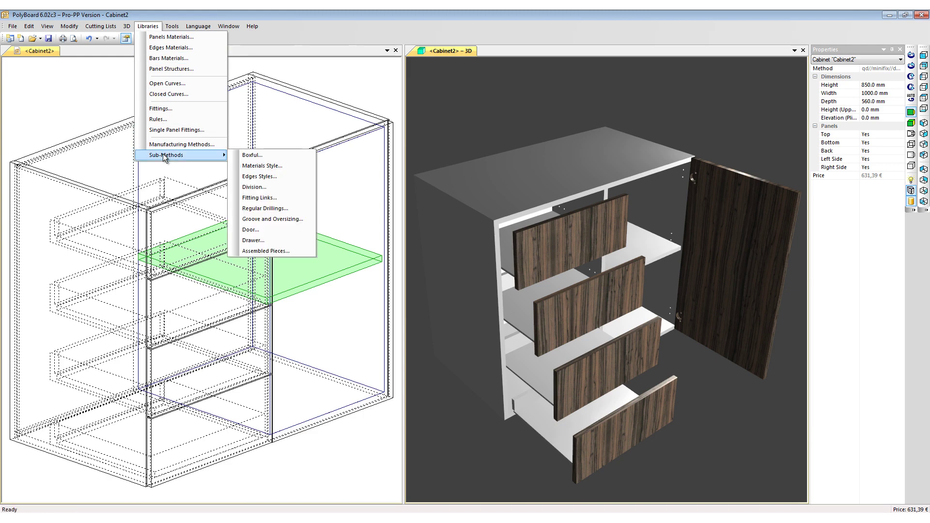
left_click(271, 177)
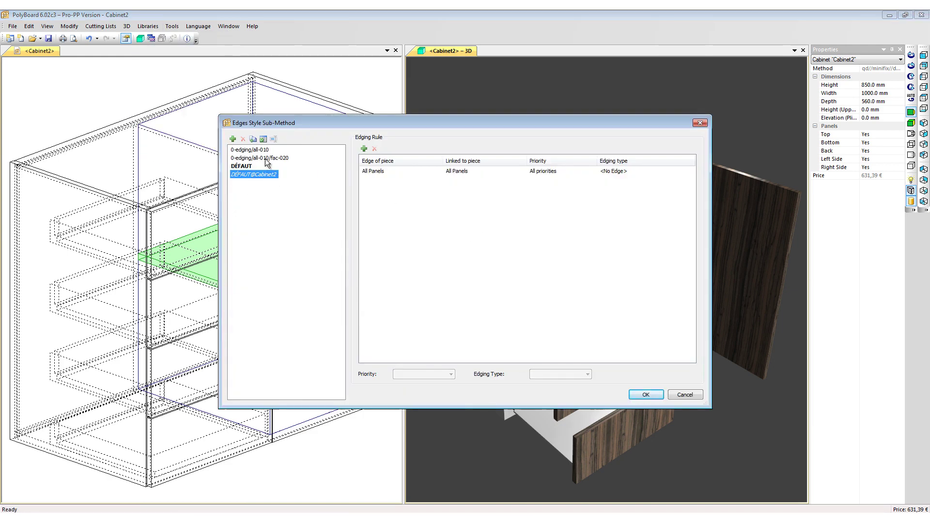
left_click(264, 159)
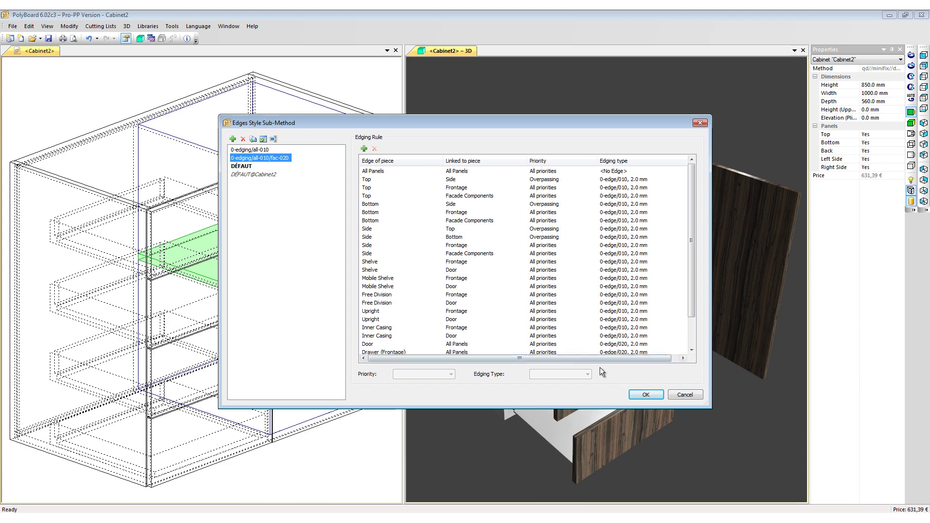
left_click(651, 393)
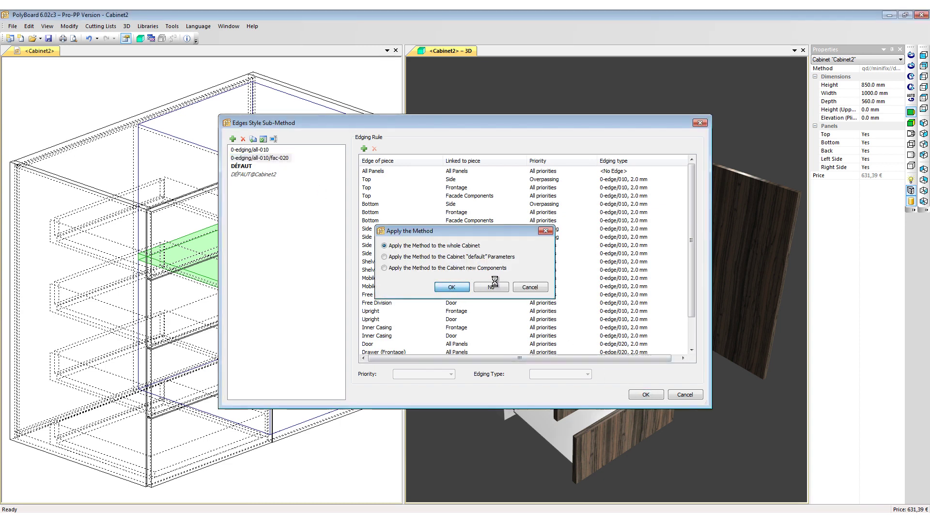
key("Return")
left_click_drag(533, 299, 554, 303)
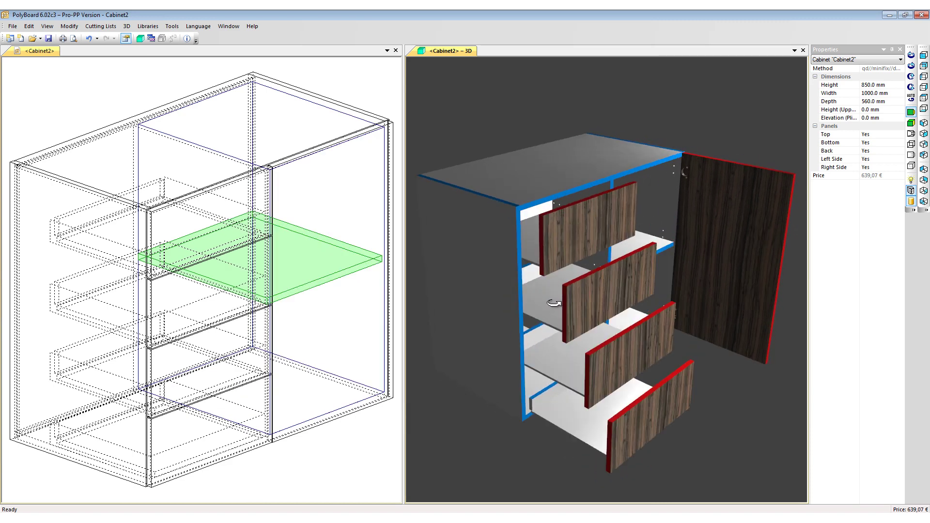